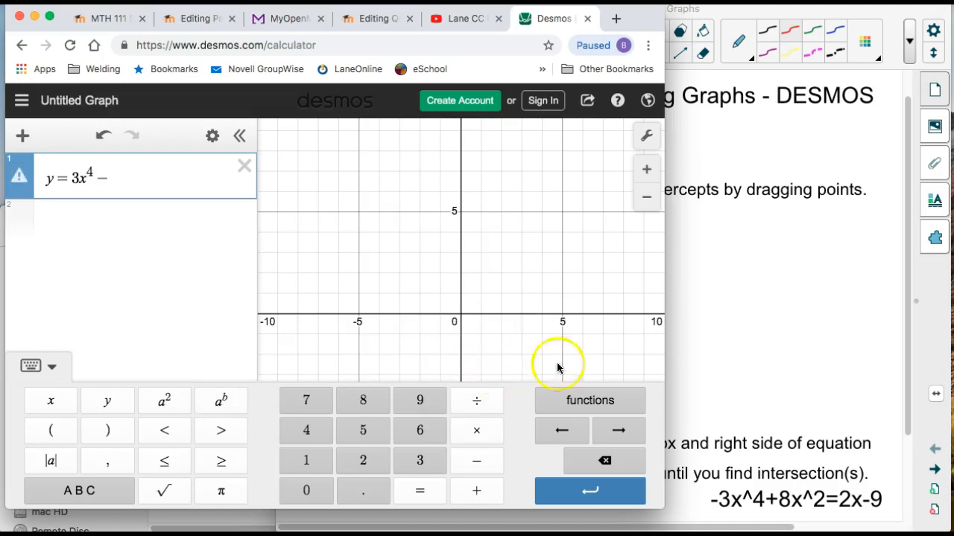
Check the Method 1 equation in the lesson notes and add the x^3 term after the minus sign in the Desmos formula.
click(749, 302)
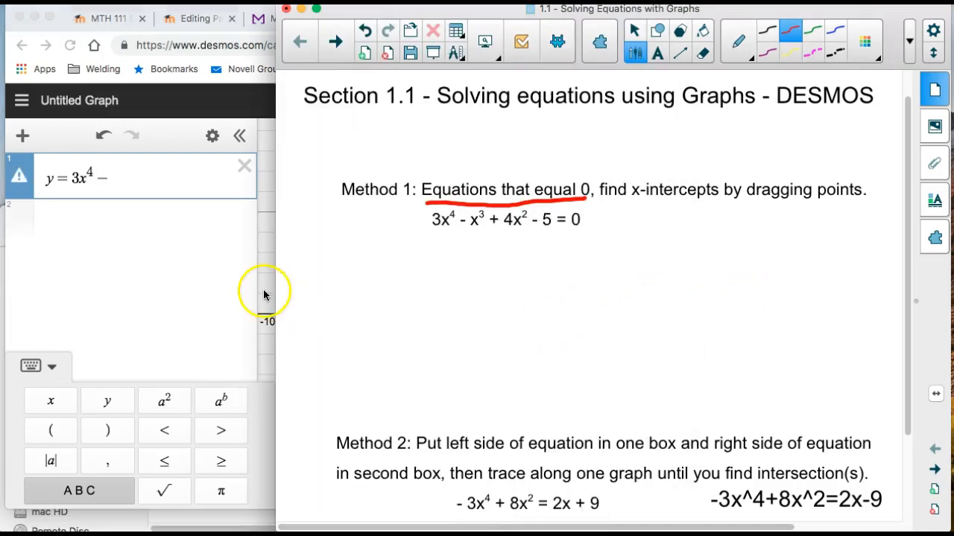
click(178, 293)
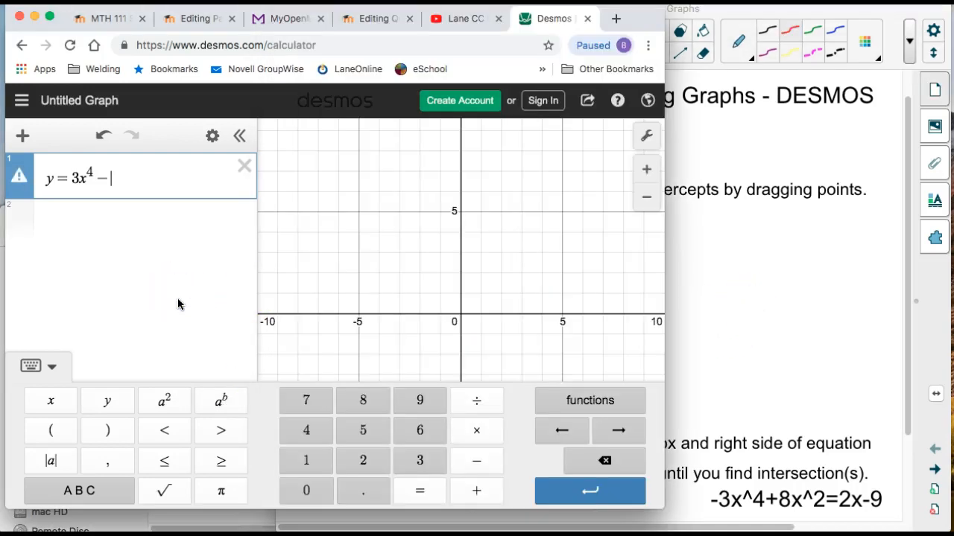
text(x)
click(222, 400)
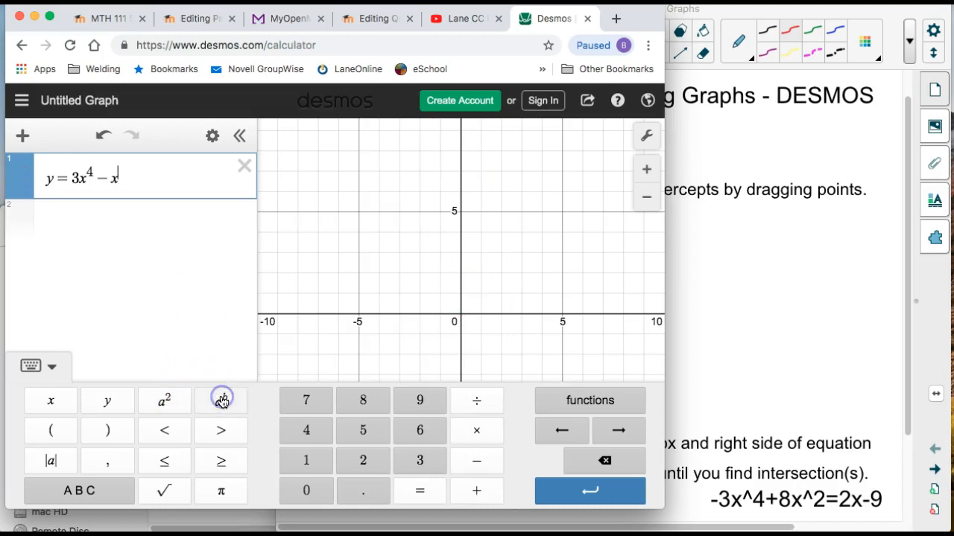
text(3)
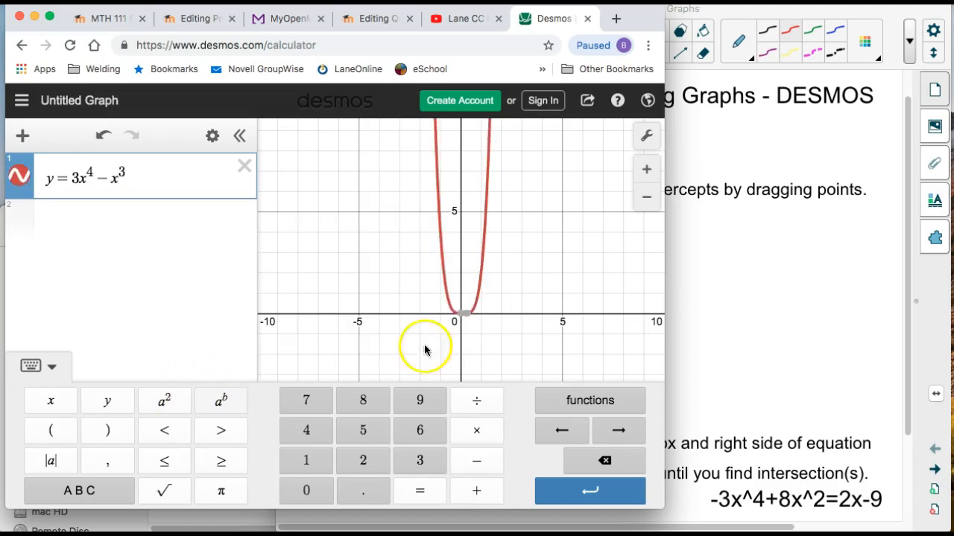
Extend the formula in the first expression line with + 4x^2.
click(723, 308)
click(194, 308)
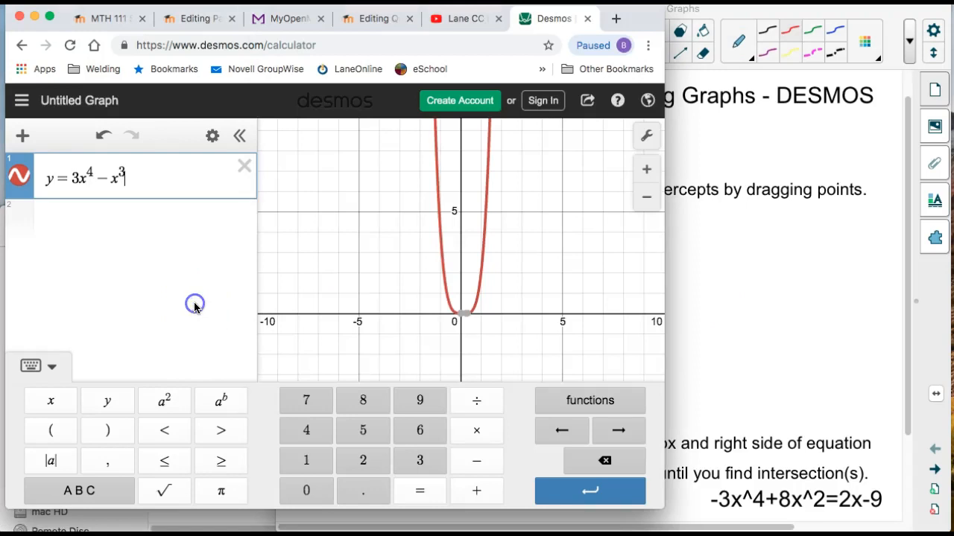
text(+)
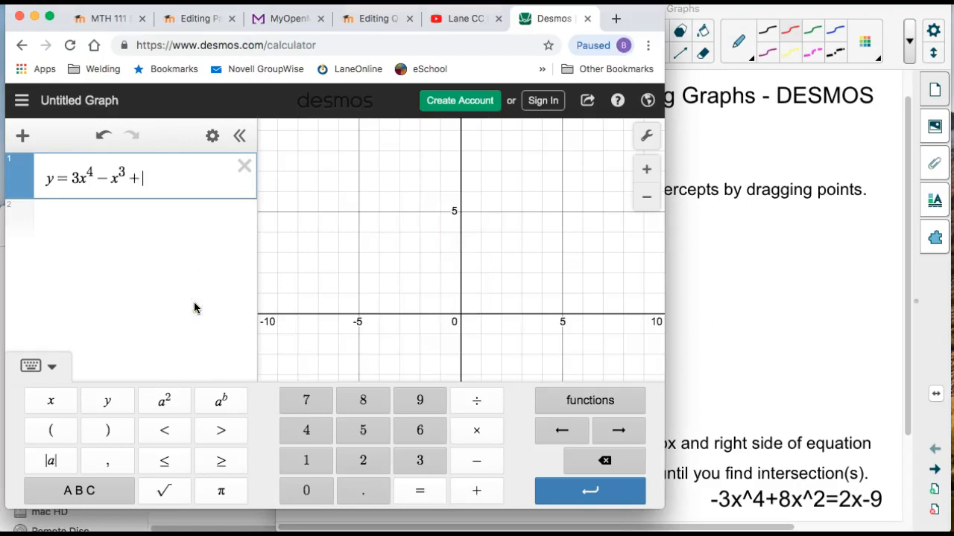
text(4x)
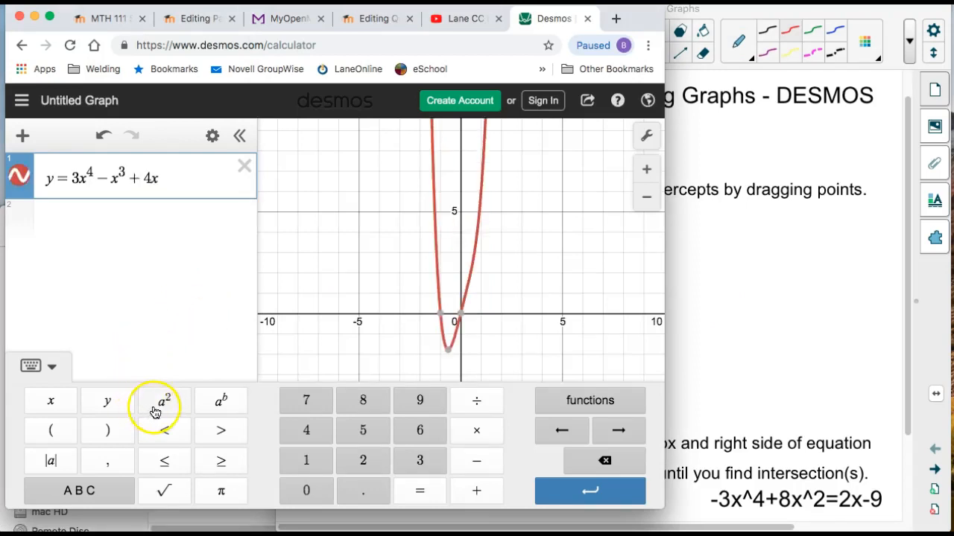
click(162, 403)
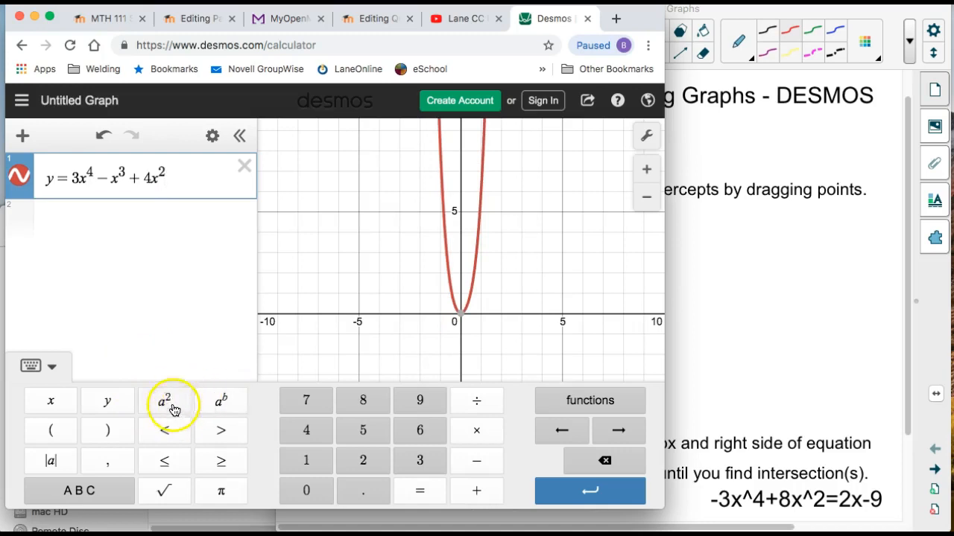
Finish the formula with the constant − 5, checking it against the equation in the lesson notes.
click(690, 272)
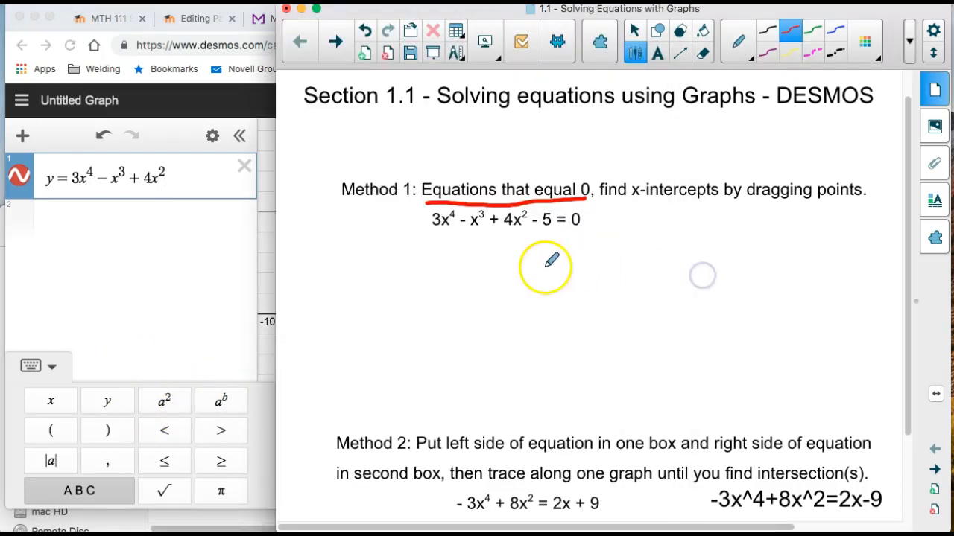
click(213, 251)
click(208, 186)
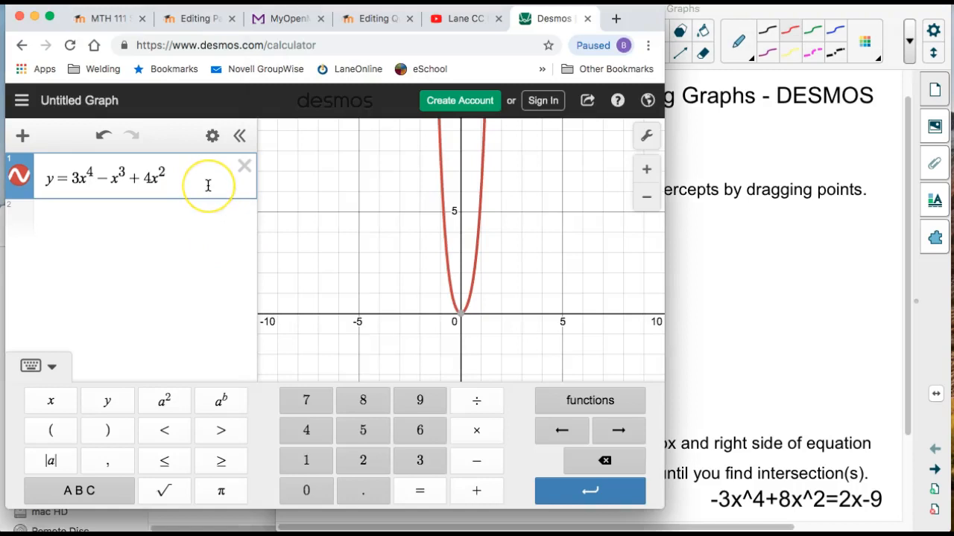
text(-5)
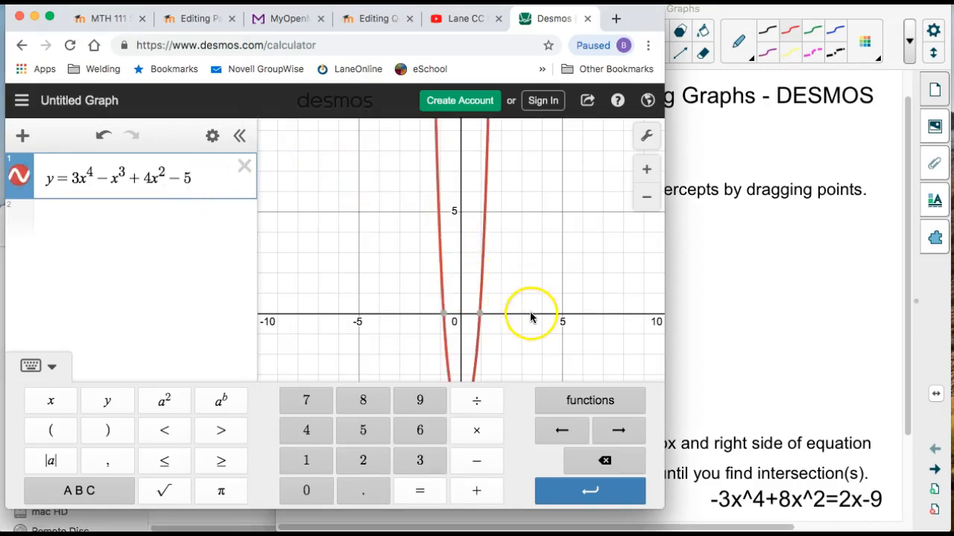
Show the coordinates of both x-intercepts of the curve on the graph.
mouse_move(483, 318)
mouse_move(451, 318)
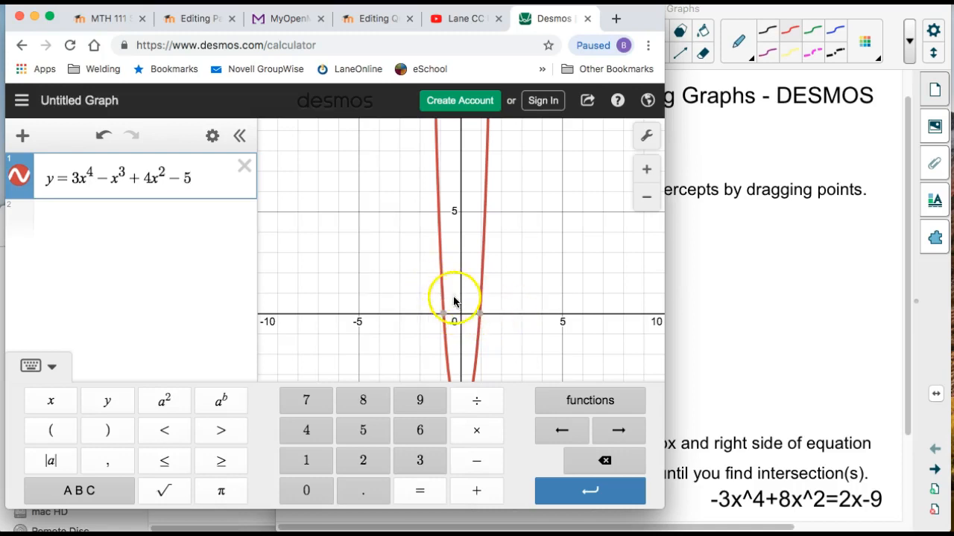
click(480, 315)
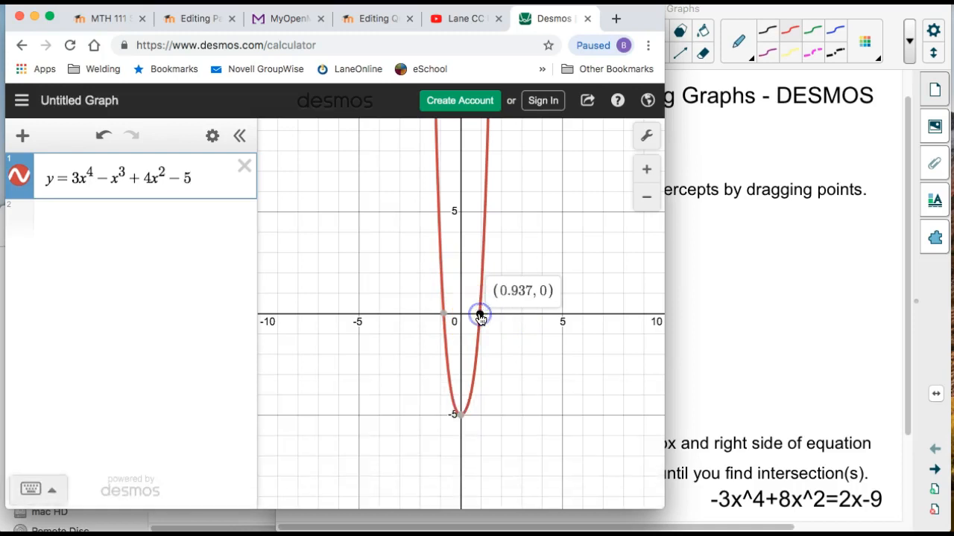
click(444, 315)
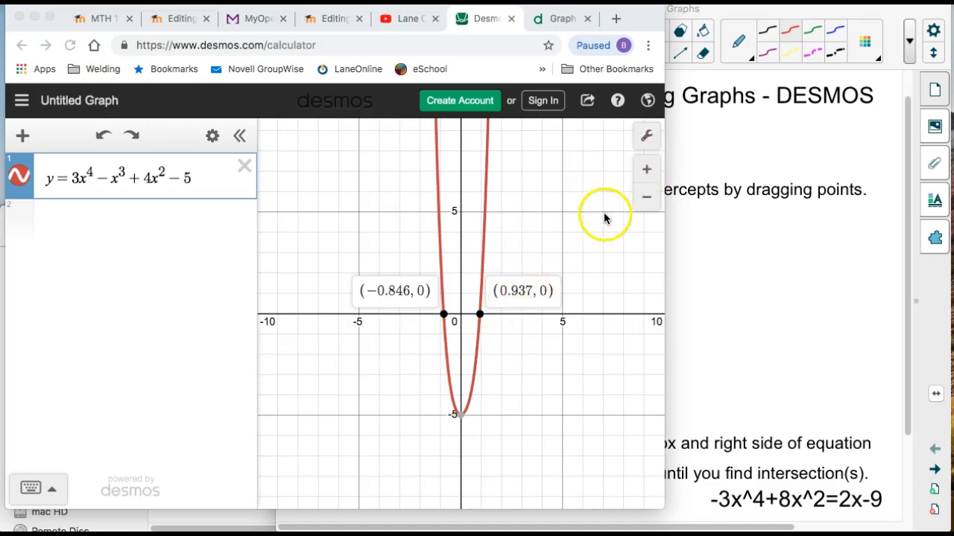
Zoom in closely on the positive x-intercept and show its coordinates with more decimal places.
click(645, 170)
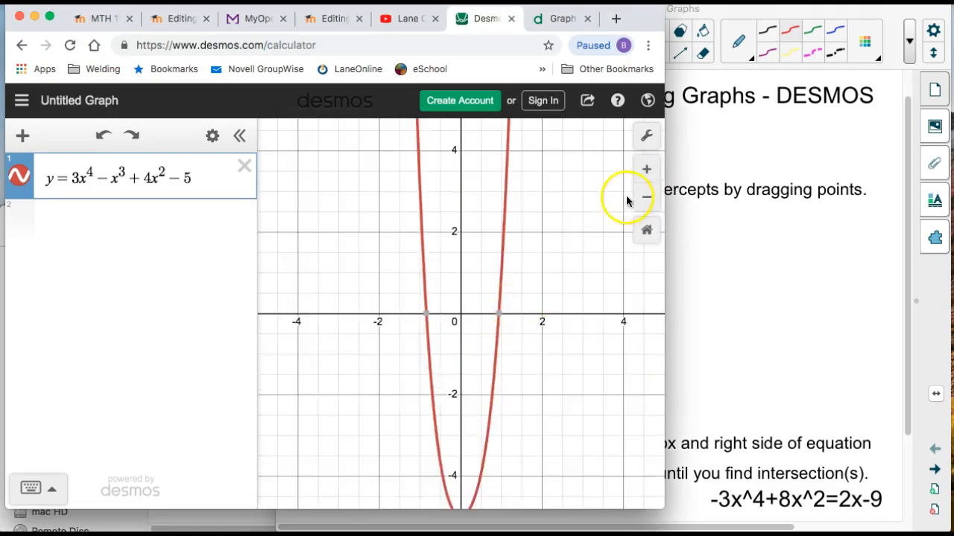
click(645, 169)
drag(552, 313, 502, 300)
click(646, 170)
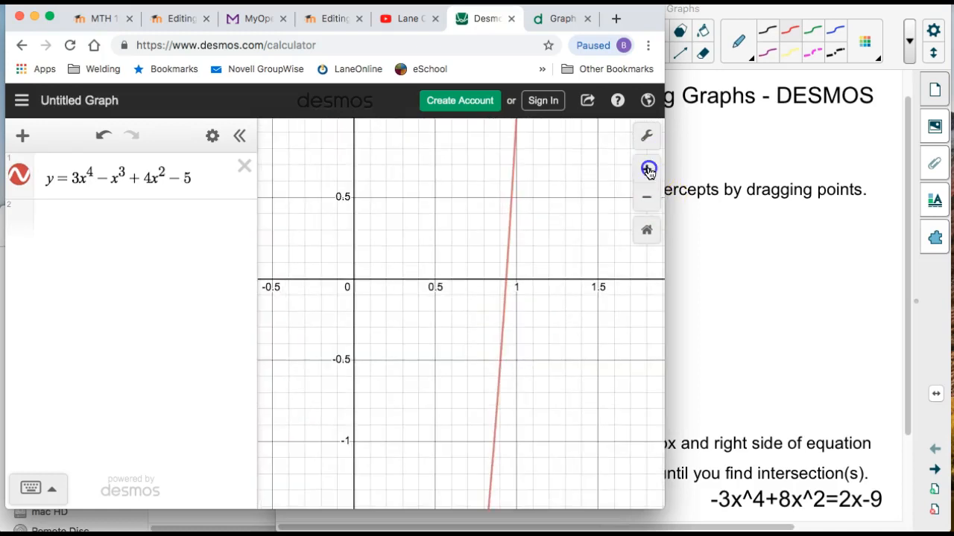
click(646, 171)
drag(610, 262, 569, 262)
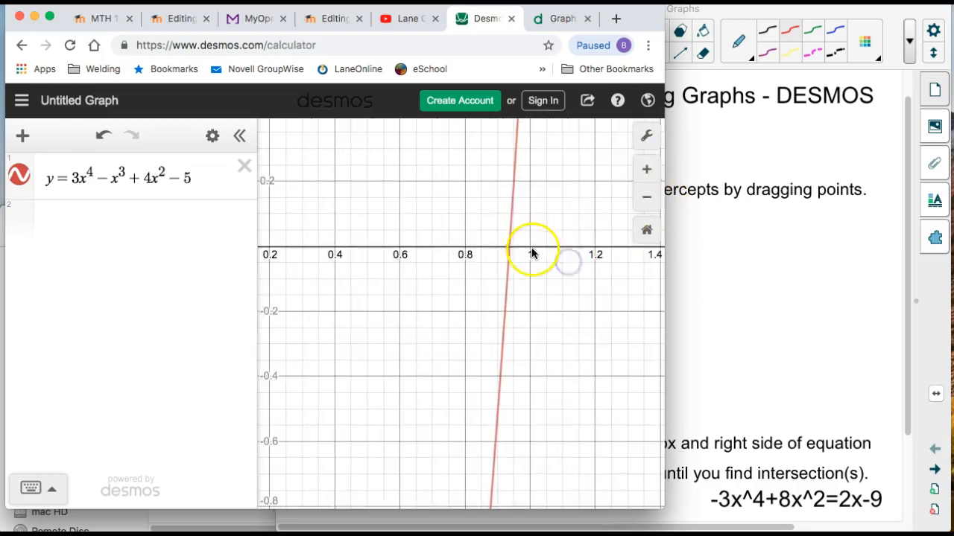
click(509, 249)
click(510, 251)
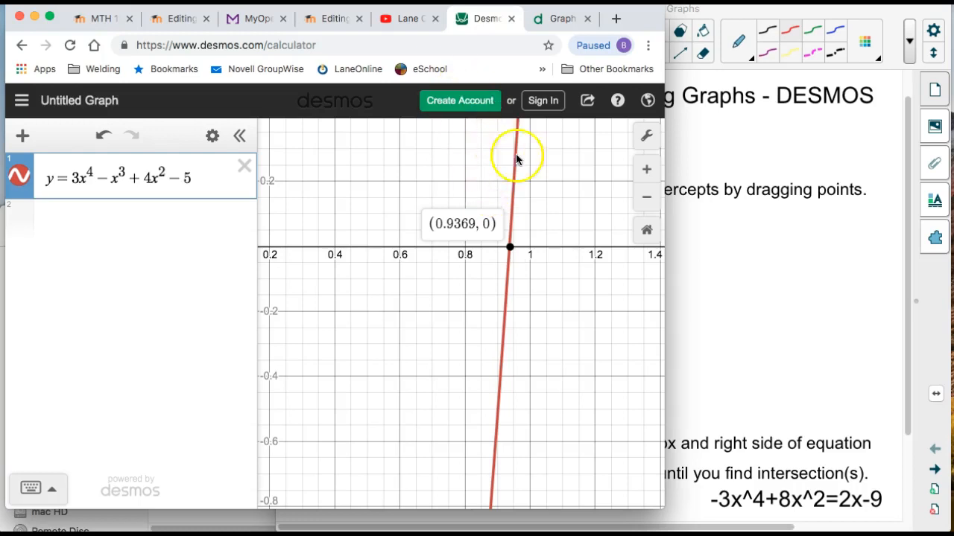
Switch to the lesson notes and handwrite the first solution, .9369, in red pen beside the Method 1 equation.
click(726, 254)
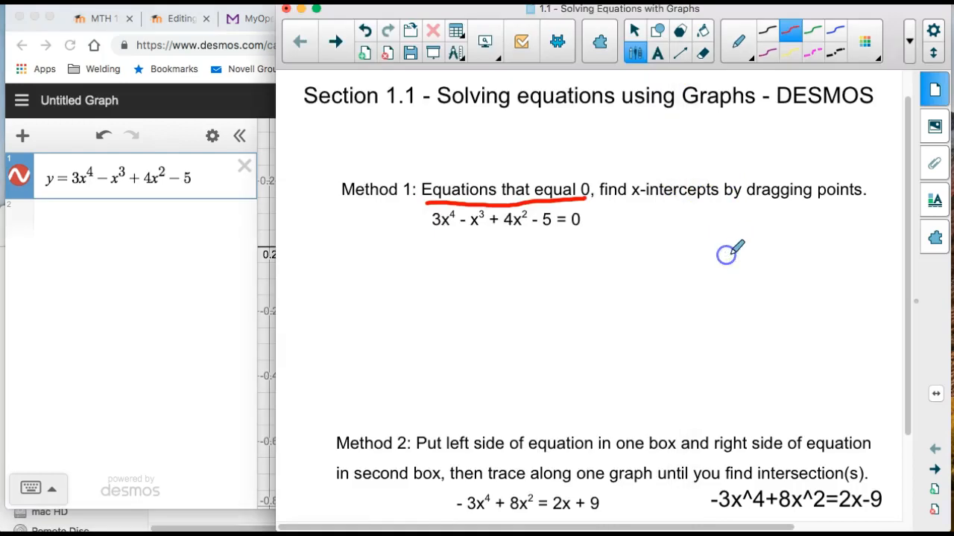
click(659, 53)
click(680, 242)
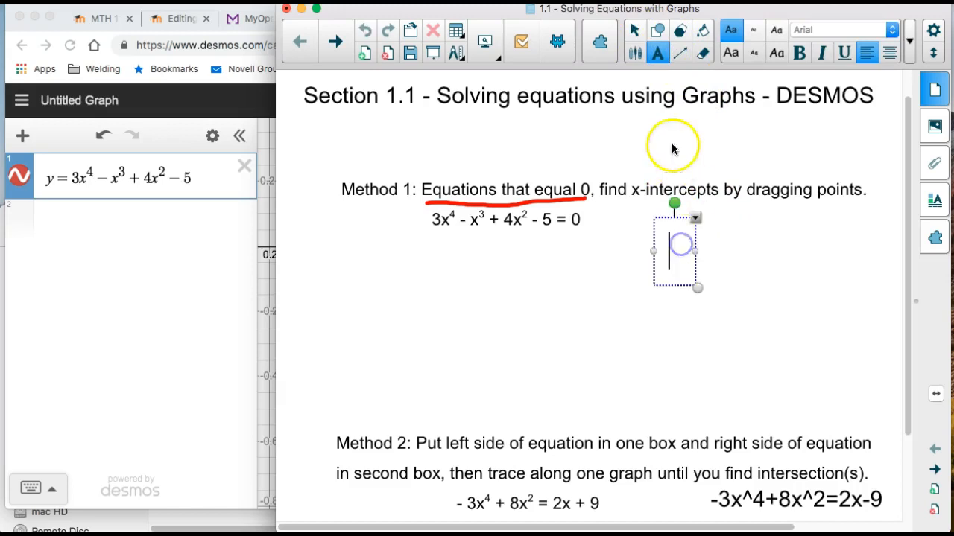
click(634, 53)
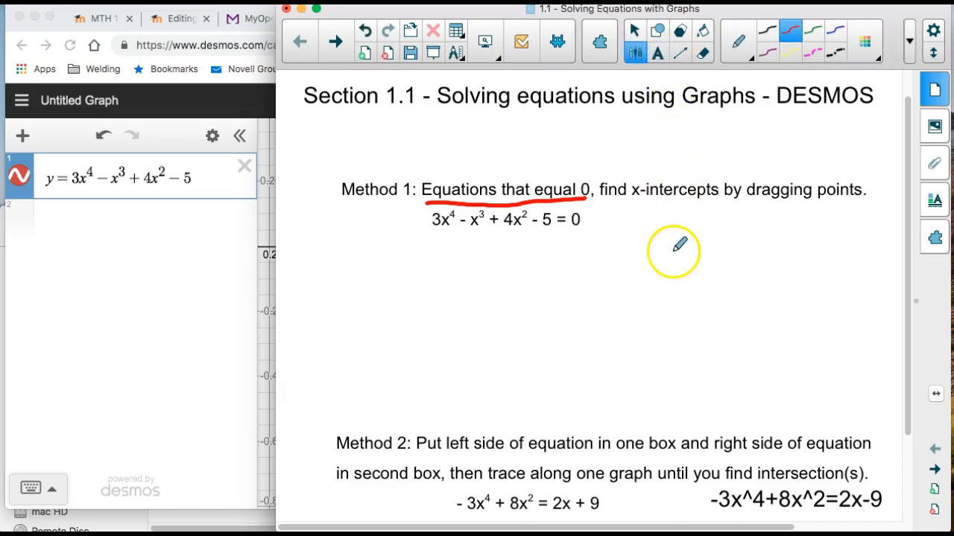
mouse_move(705, 239)
mouse_down()
mouse_move(701, 271)
mouse_move(741, 258)
mouse_move(757, 269)
mouse_up()
Return to Desmos and show the coordinates of the negative x-intercept at the same zoom level.
click(185, 319)
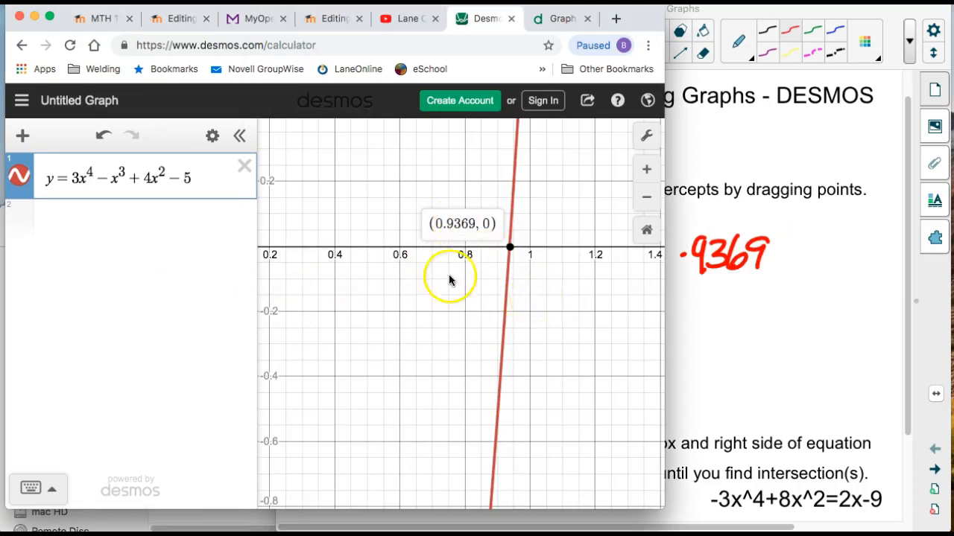
drag(370, 266, 579, 268)
drag(424, 276, 601, 275)
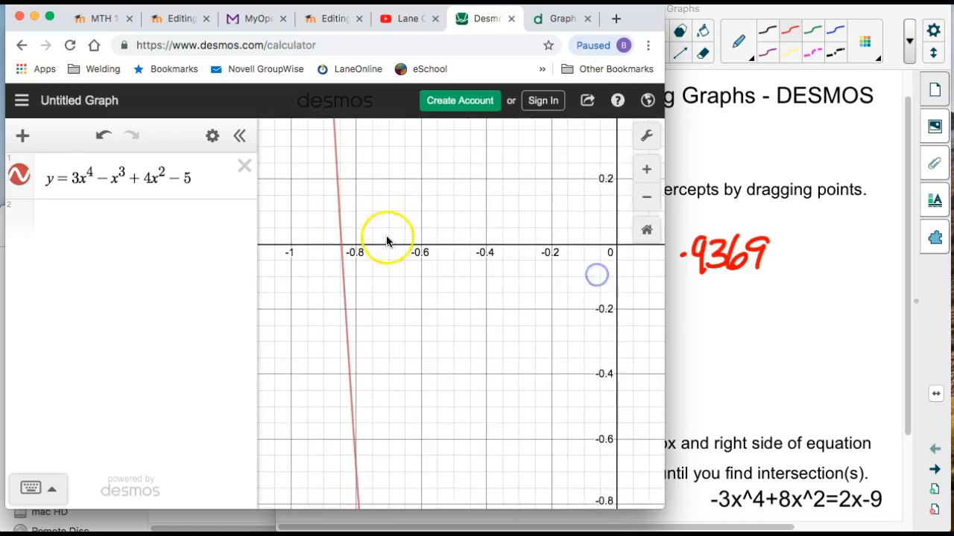
click(341, 246)
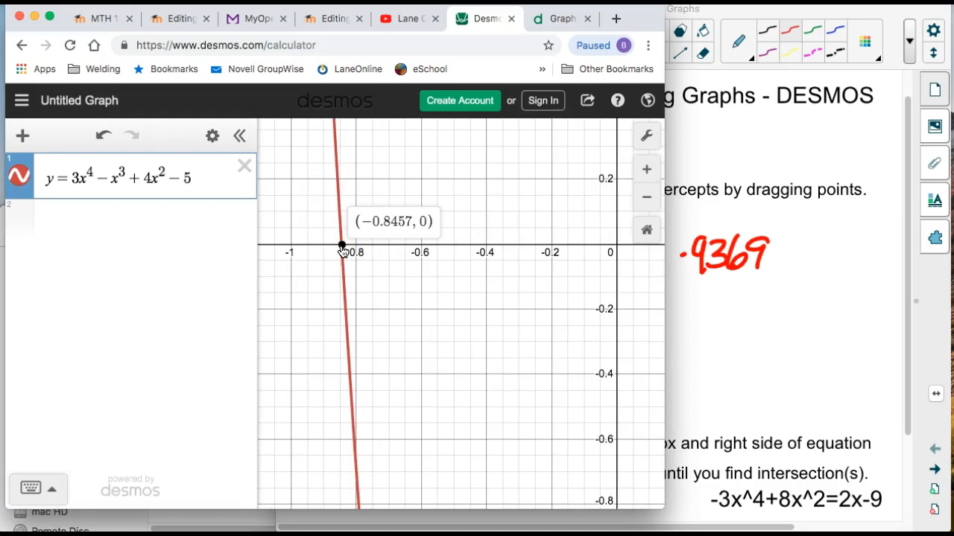
Handwrite the second solution, −.8457, in red below .9369 in the lesson notes, erasing and rewriting the miswritten digits.
click(679, 342)
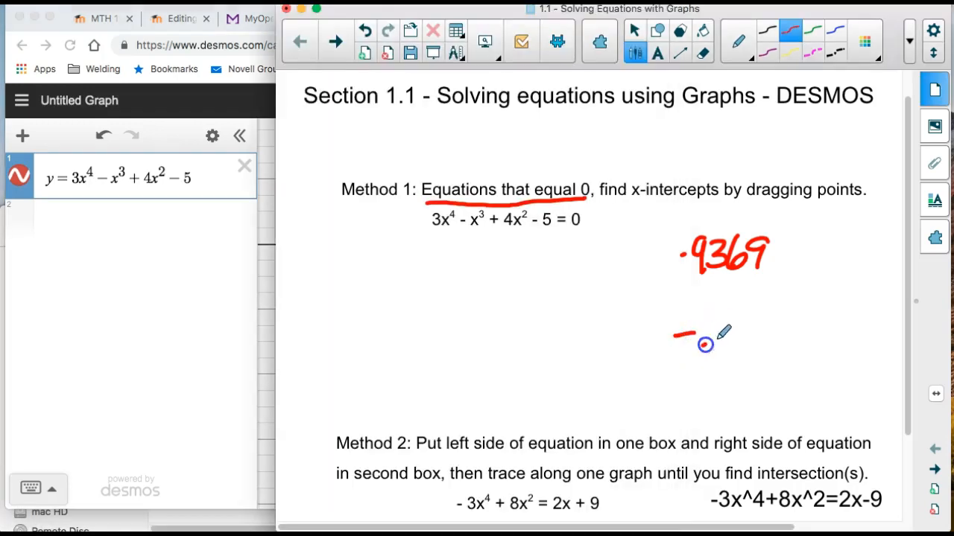
drag(773, 314, 778, 313)
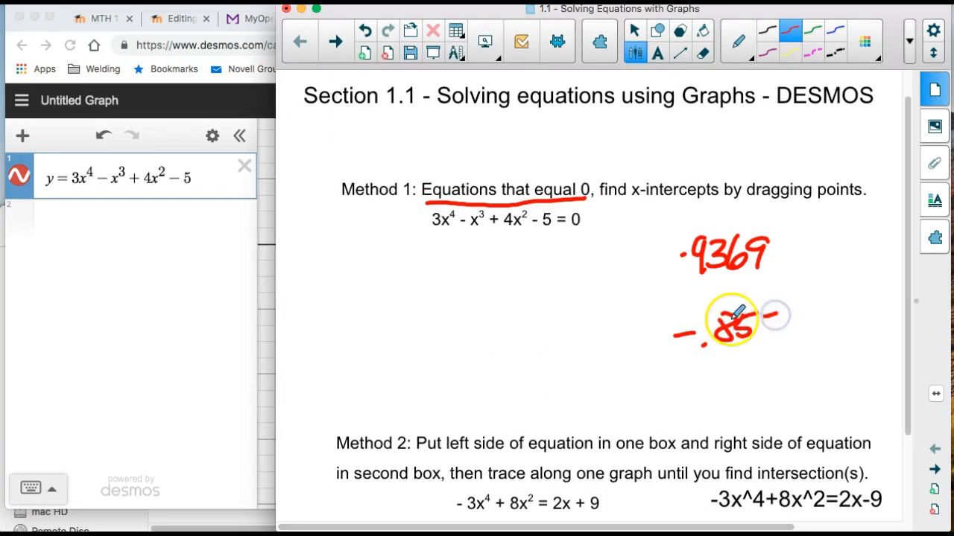
click(701, 53)
mouse_move(735, 347)
mouse_down()
mouse_move(716, 330)
mouse_move(715, 313)
mouse_move(730, 334)
mouse_up()
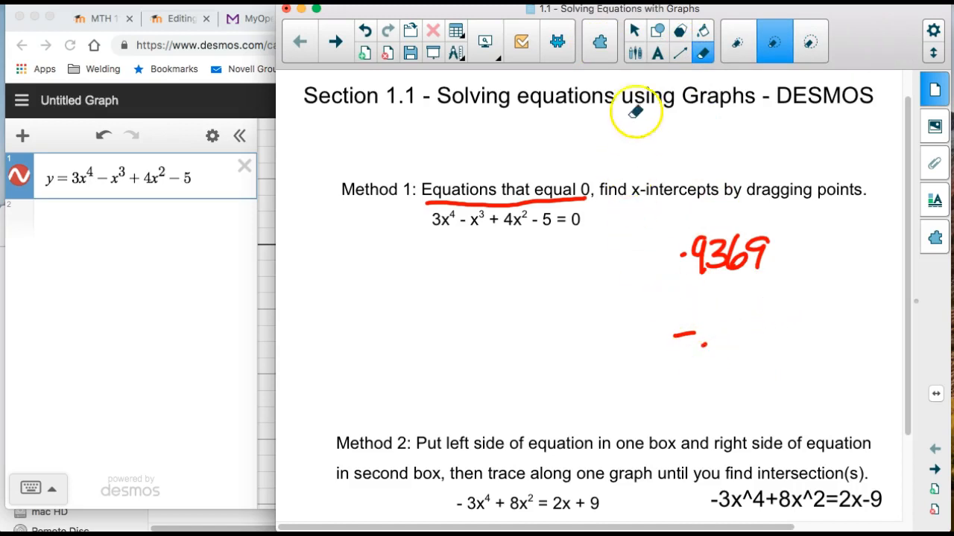
click(634, 53)
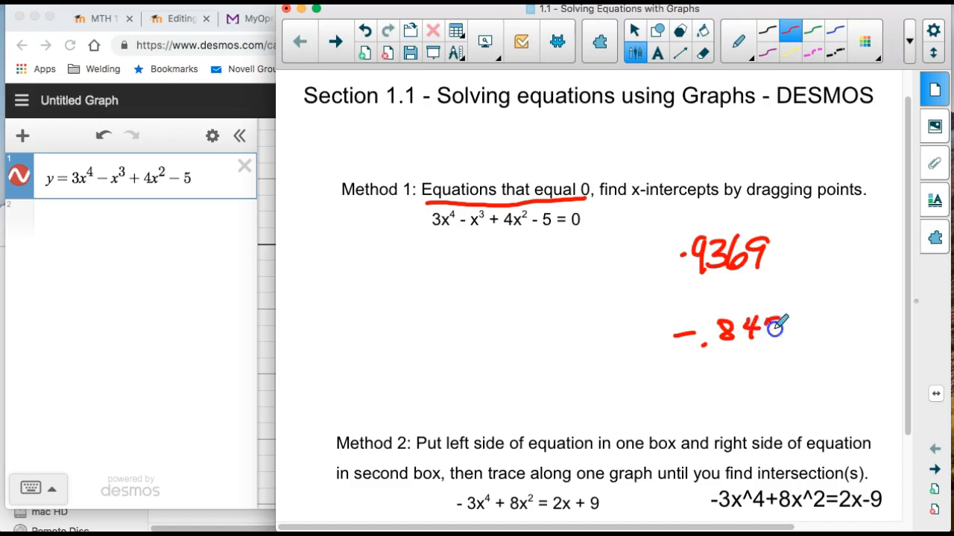
click(78, 359)
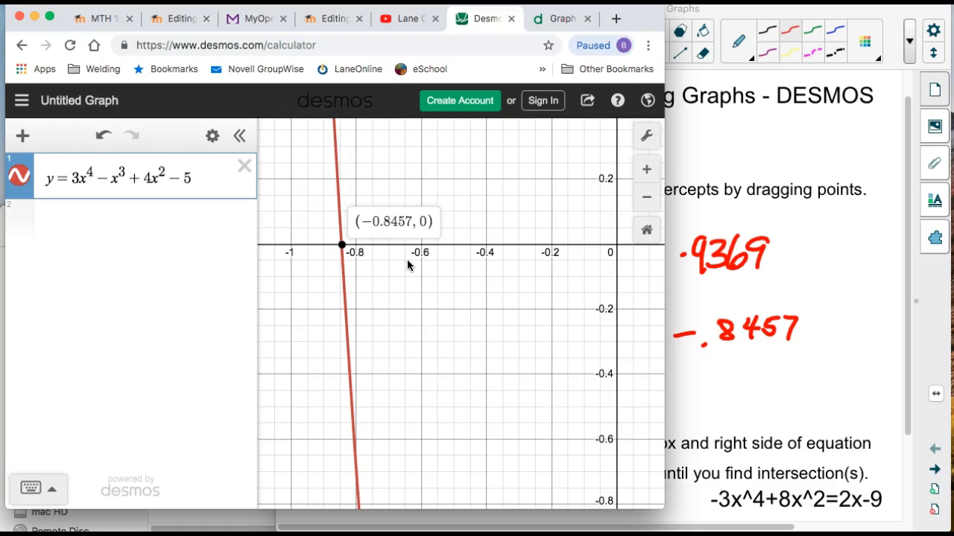
scroll(408, 265, up, 3)
click(752, 224)
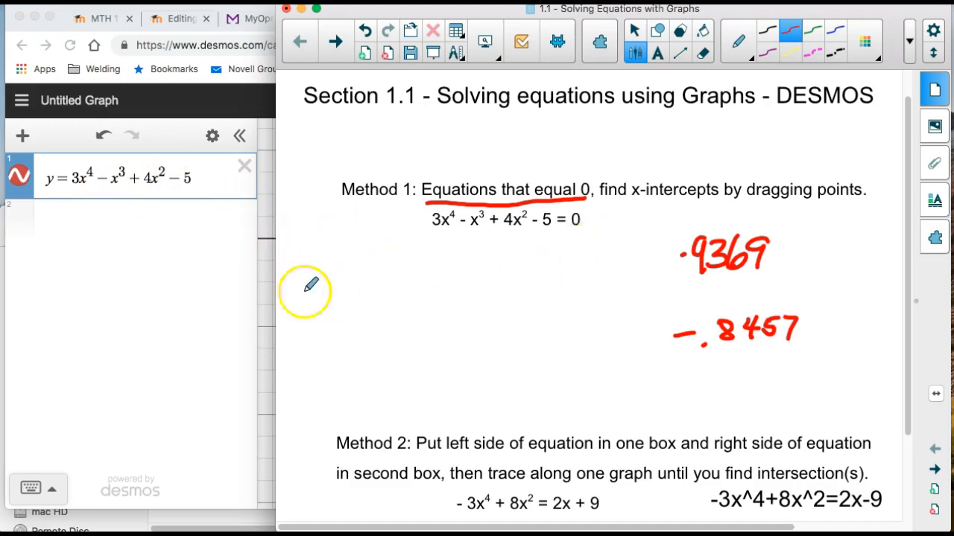
Return to Desmos and undo the zoom and pan changes until the original −10 to 10 graph view is restored.
click(264, 295)
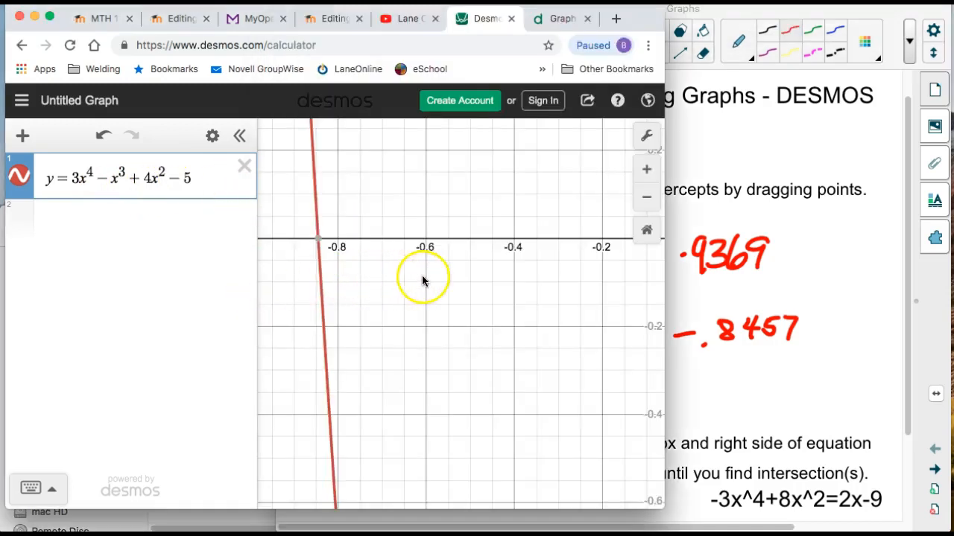
click(102, 138)
click(102, 138)
click(102, 138)
click(102, 139)
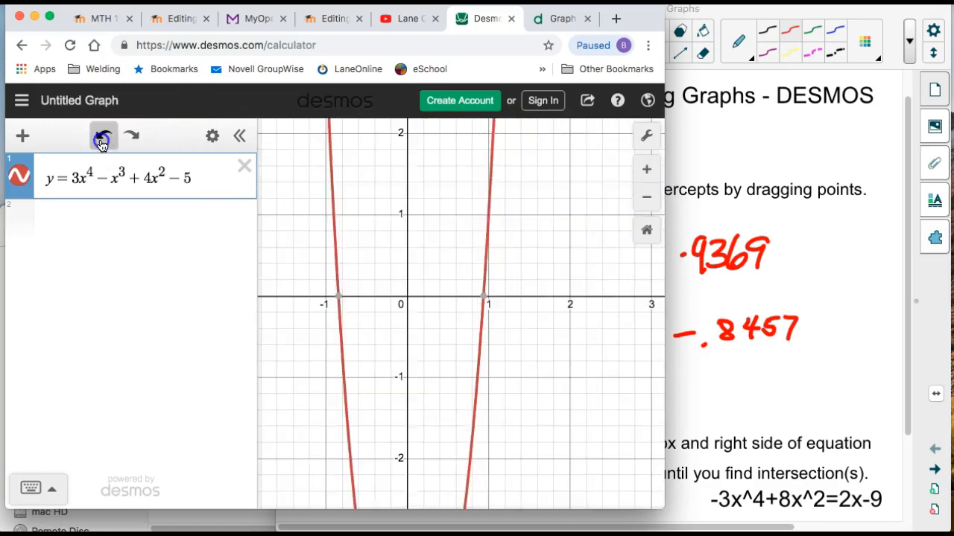
click(102, 139)
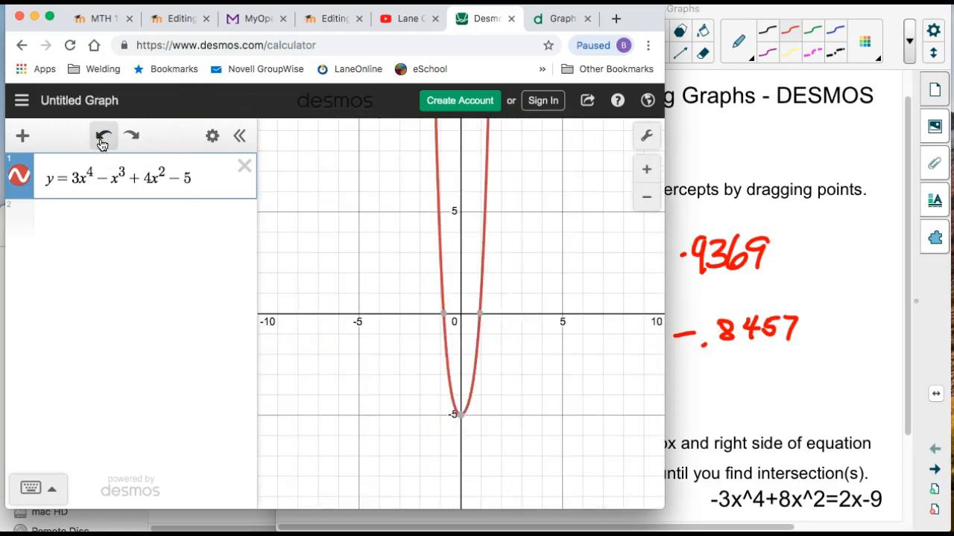
Switch to the lesson notes and read the Method 2 instructions and the equation below them.
click(855, 325)
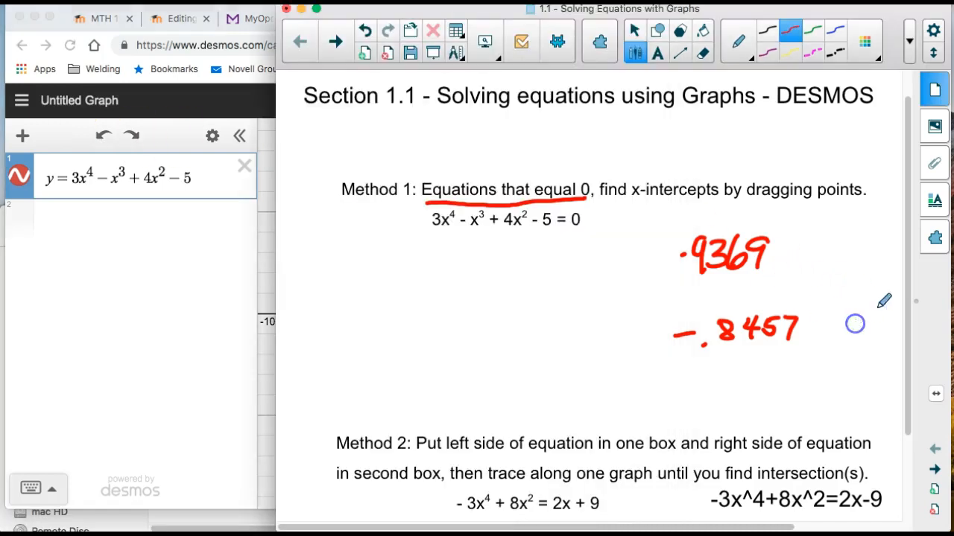
drag(906, 300, 909, 393)
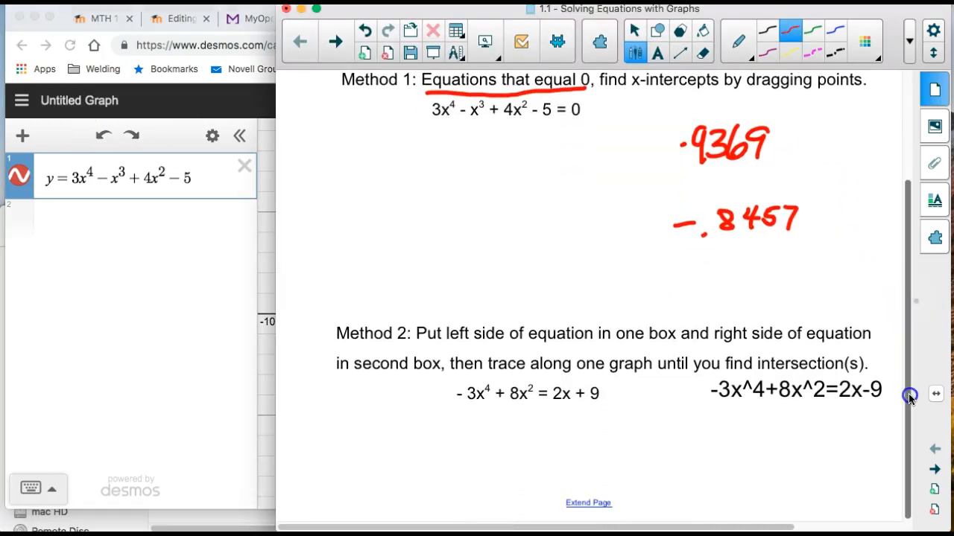
click(204, 177)
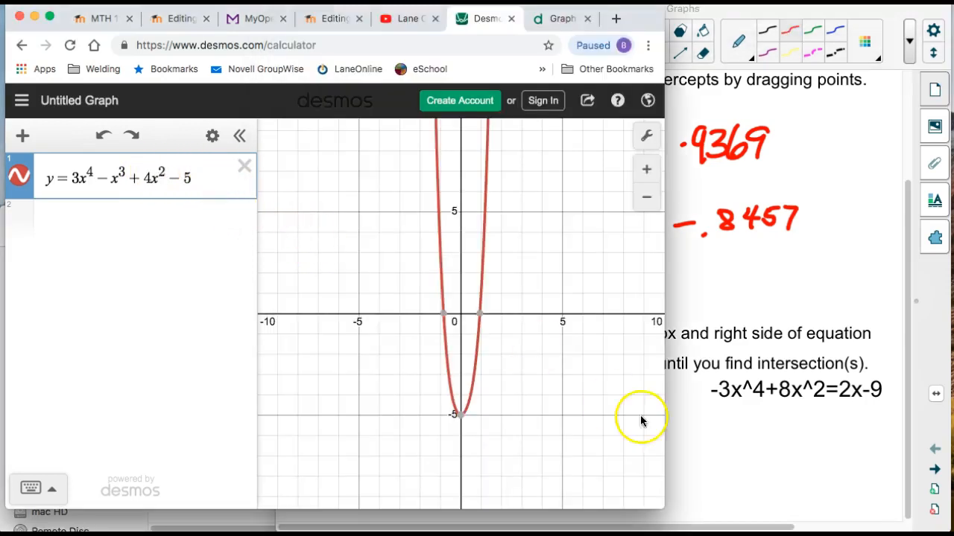
click(737, 458)
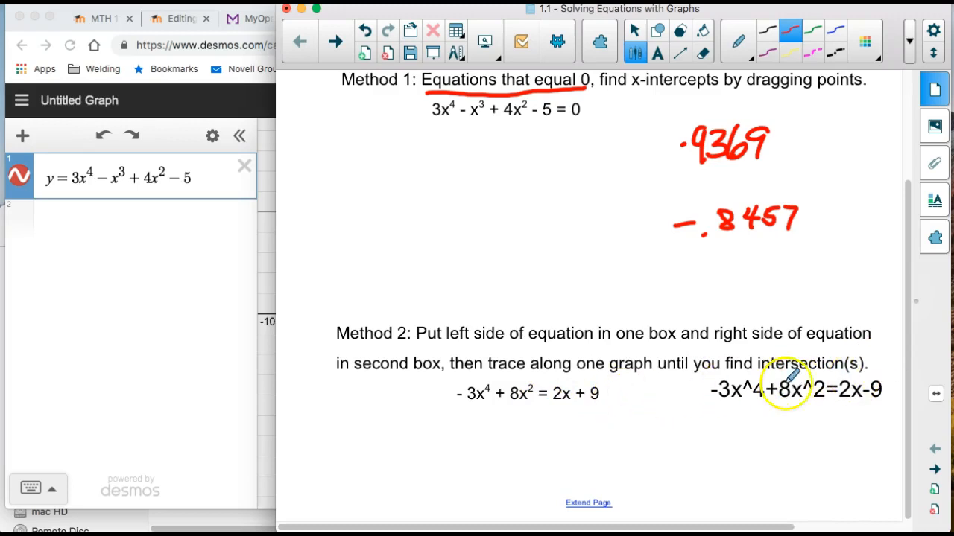
Return to Desmos and delete everything after "y =" in the first expression.
click(181, 346)
click(209, 177)
key(BackSpace)
key(BackSpace)
key(BackSpace)
key(BackSpace)
key(BackSpace)
key(BackSpace)
key(BackSpace)
key(BackSpace)
key(BackSpace)
key(BackSpace)
key(BackSpace)
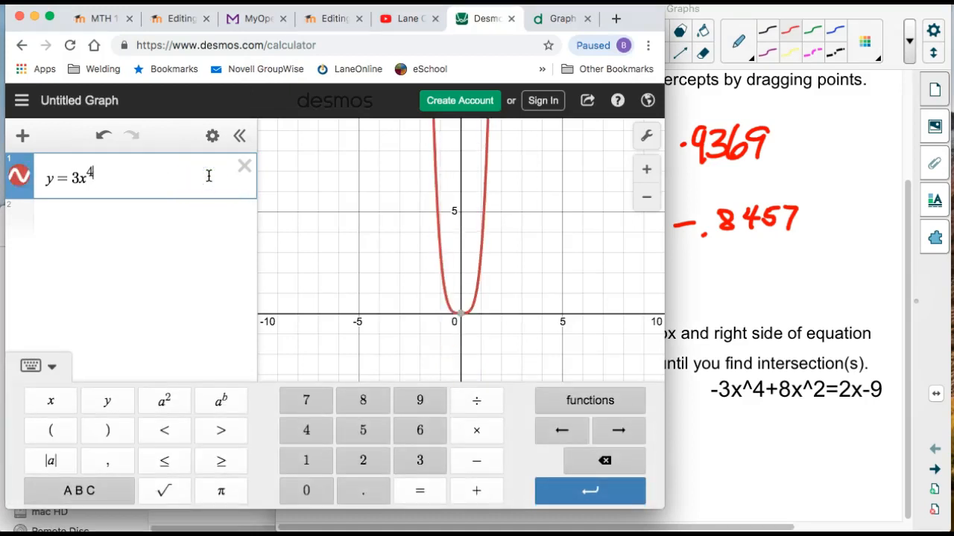
key(BackSpace)
key(BackSpace)
key(BackSpace)
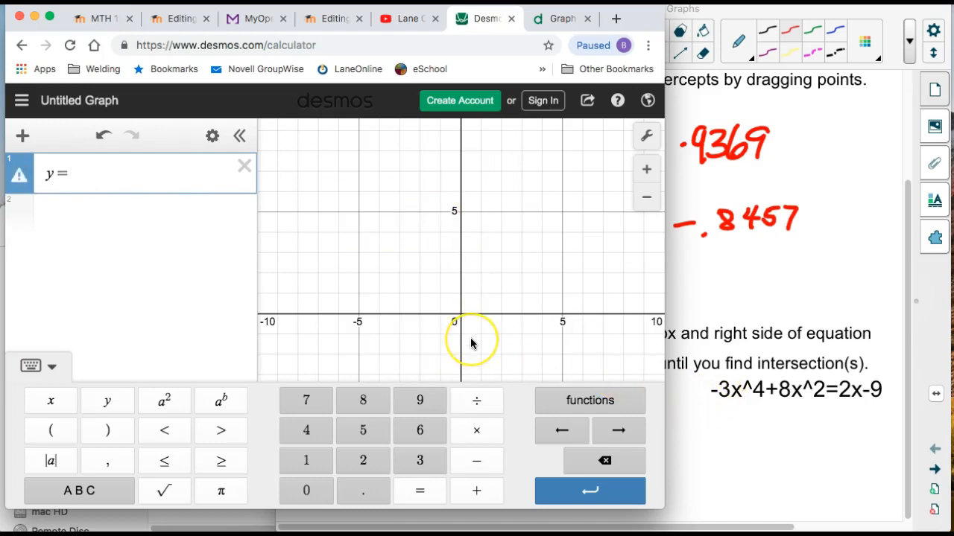
Complete the first expression as y = −3x^4 + 8x^2, the left side of the Method 2 equation.
text(3x)
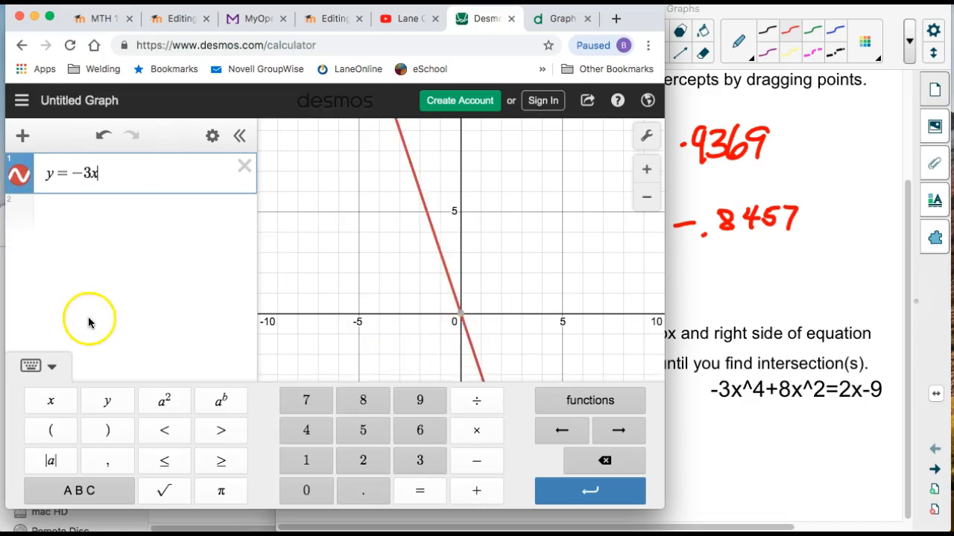
click(221, 402)
text(4 )
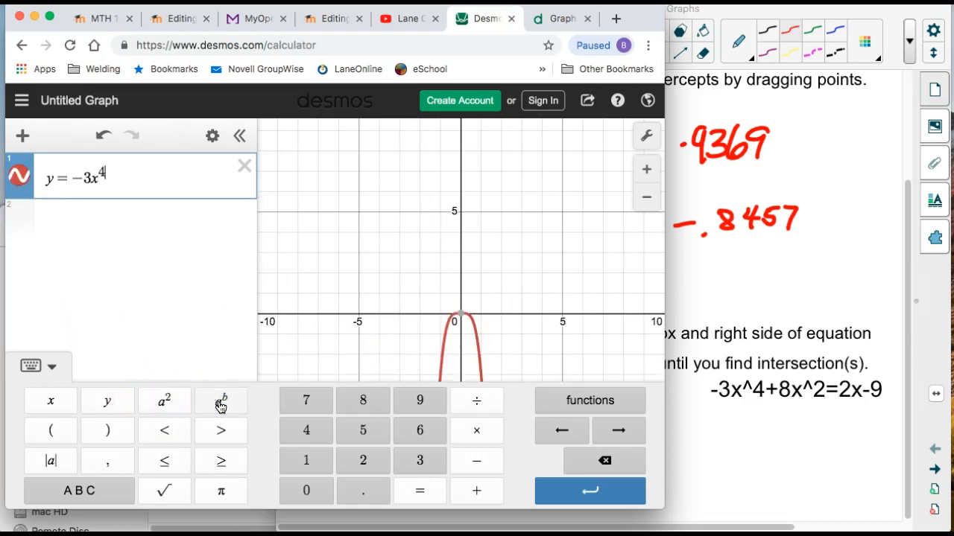
text(+ )
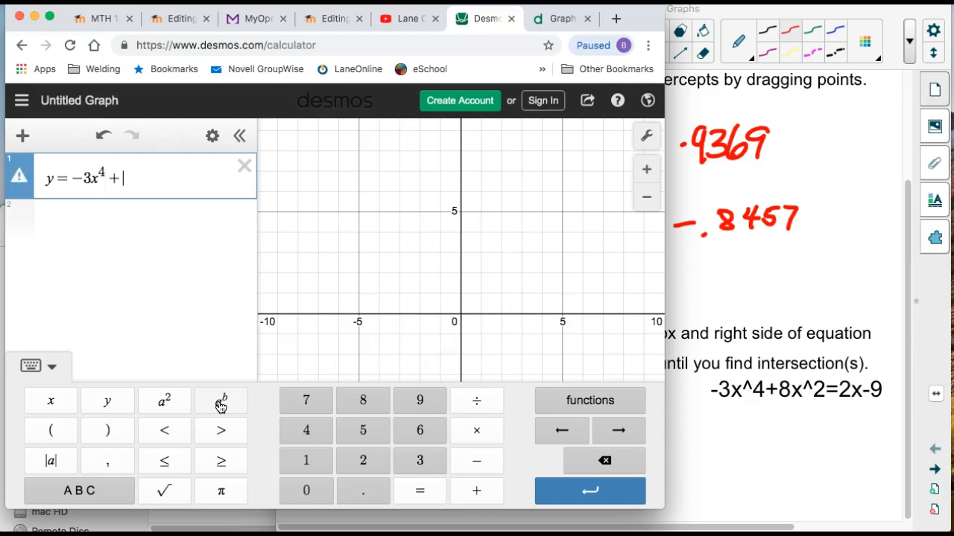
text(8x)
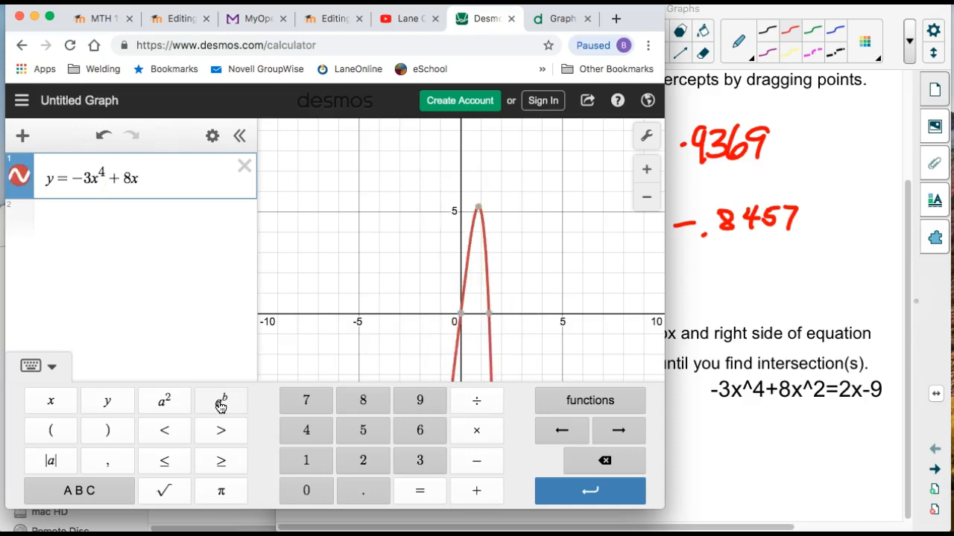
click(162, 401)
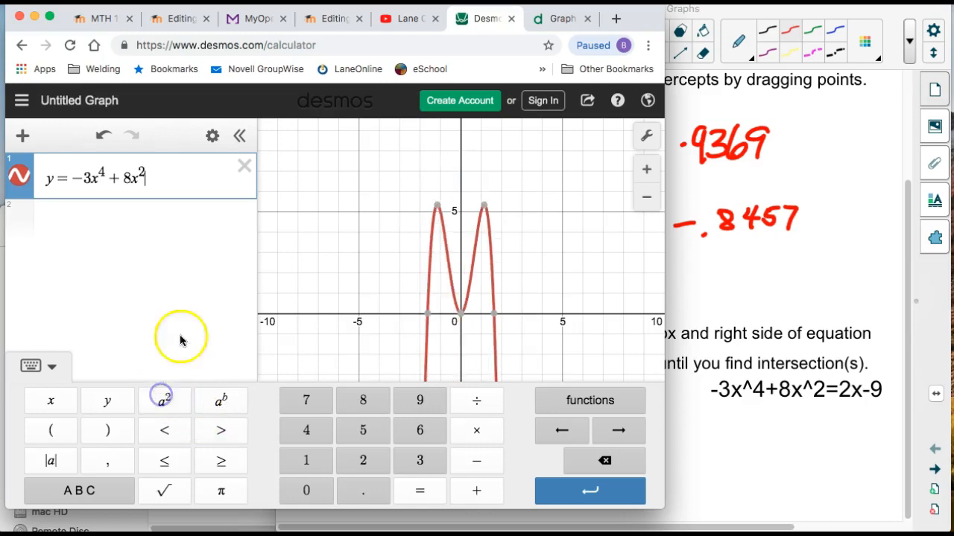
Graph the equation's right side as a second expression, y = 2x + 9, and switch back to the lesson notes.
click(163, 215)
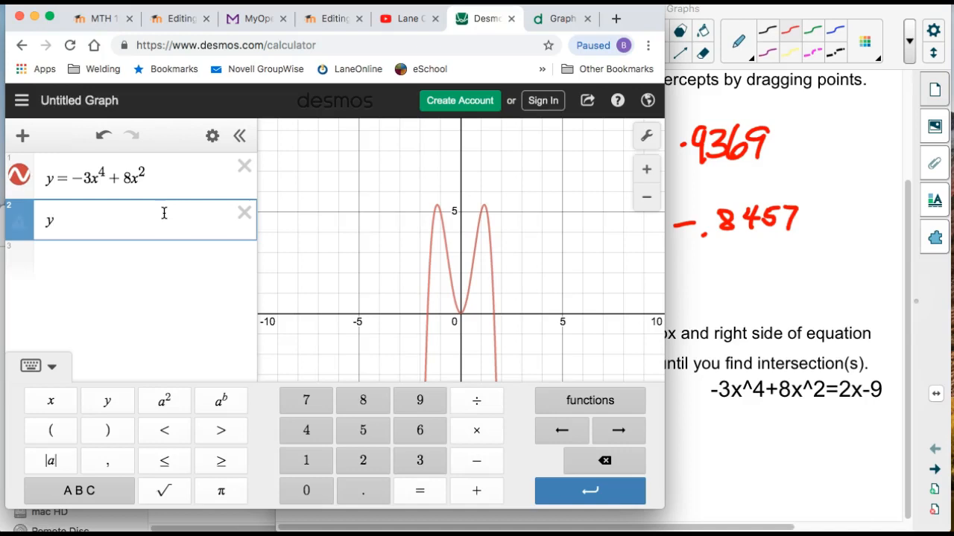
text(y = 2x )
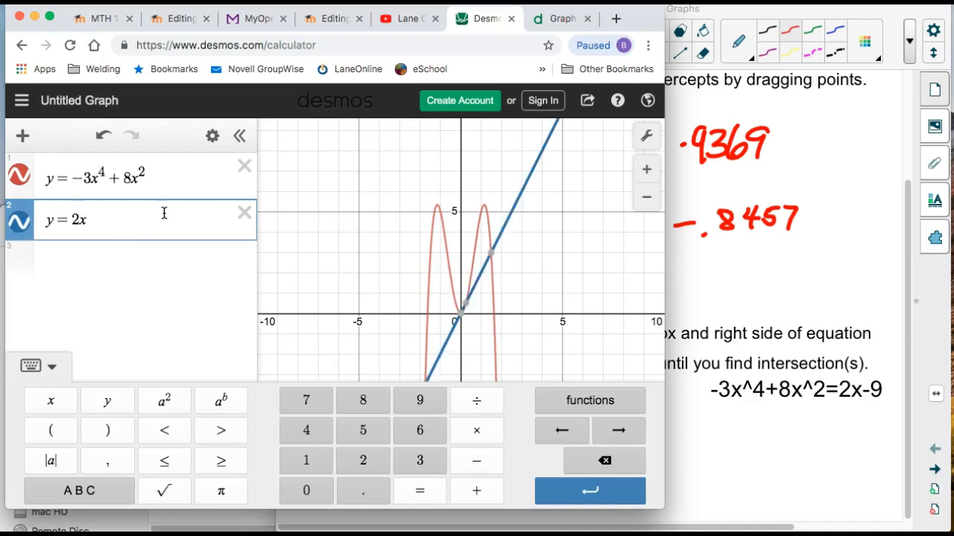
text(+ 9)
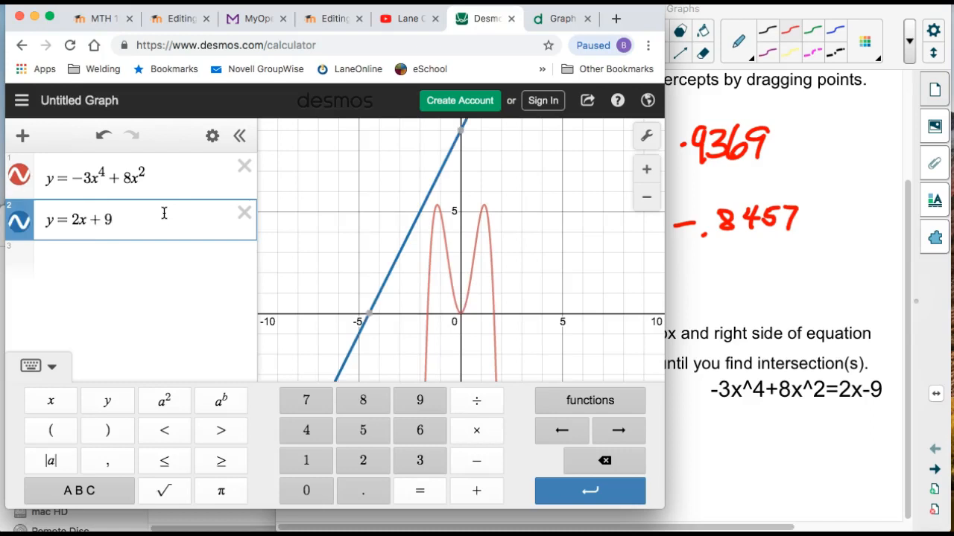
click(701, 465)
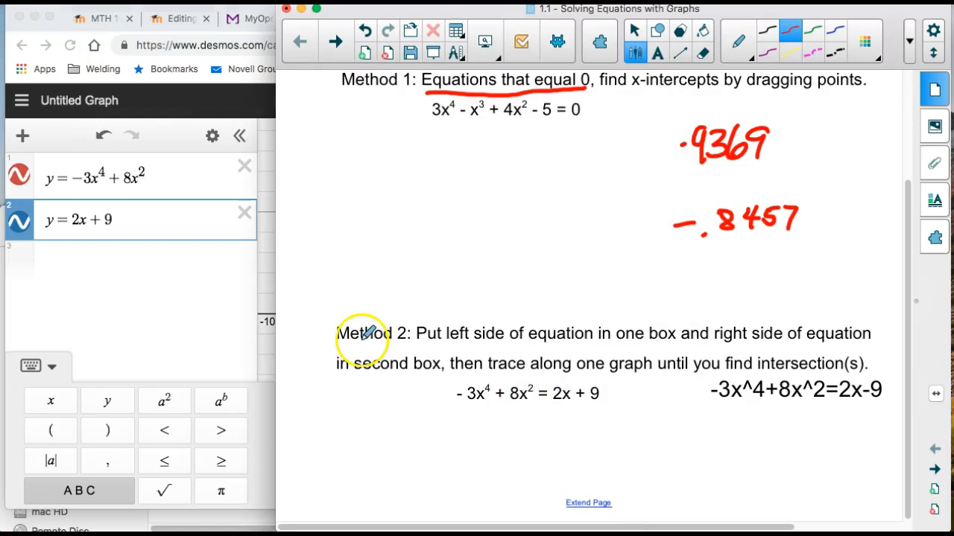